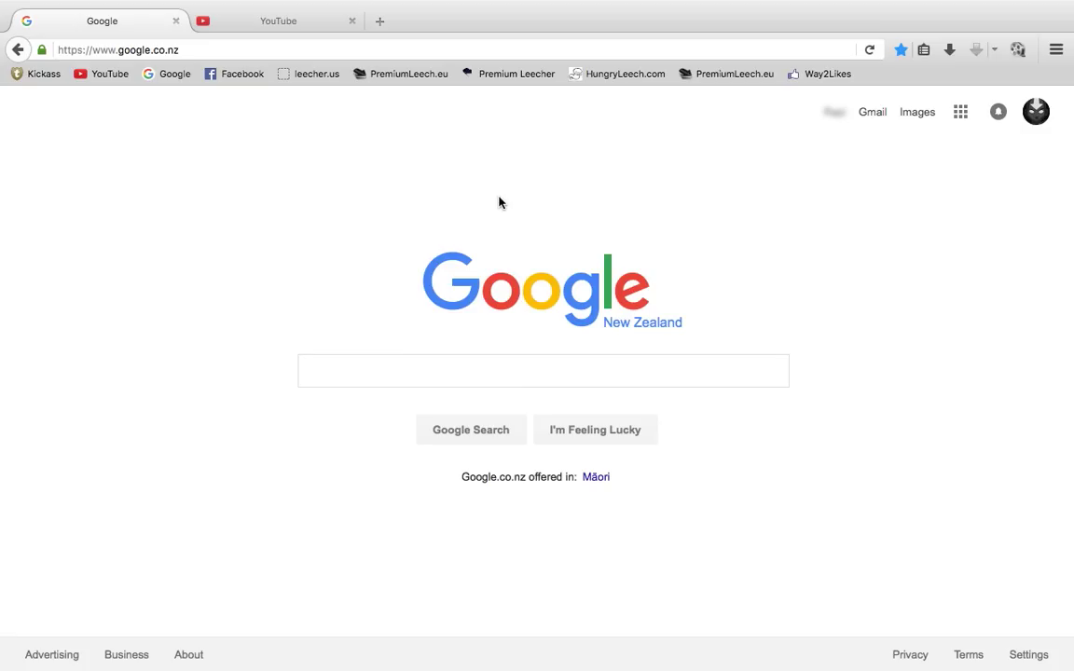
- From the YouTube account menu, open Creator Studio's Channel Status and features page
left_click(276, 25)
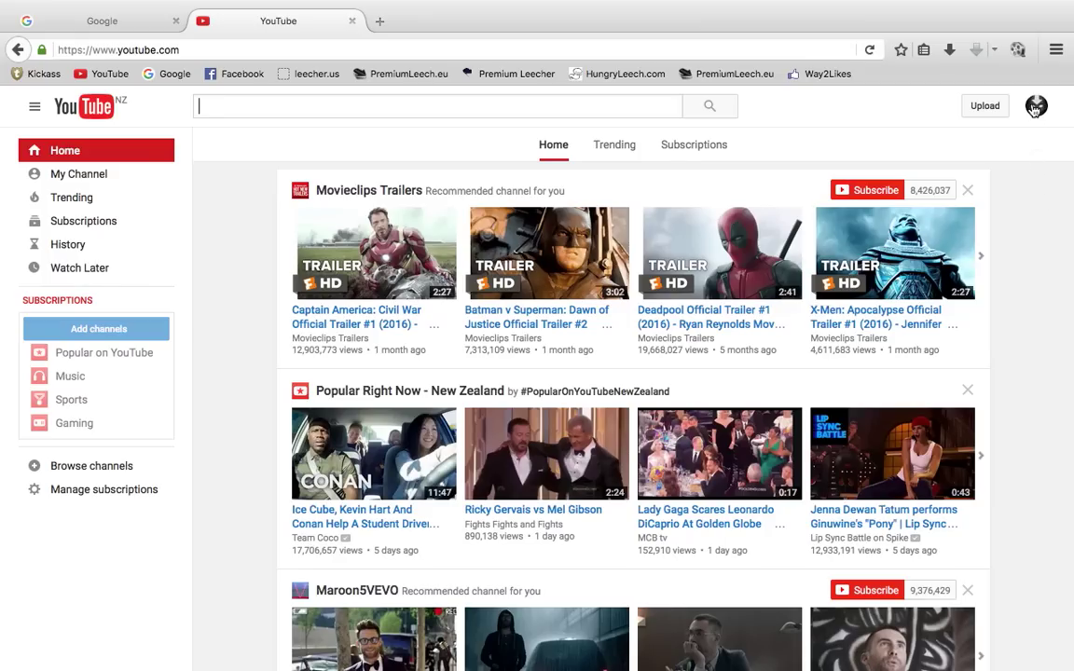
left_click(1035, 109)
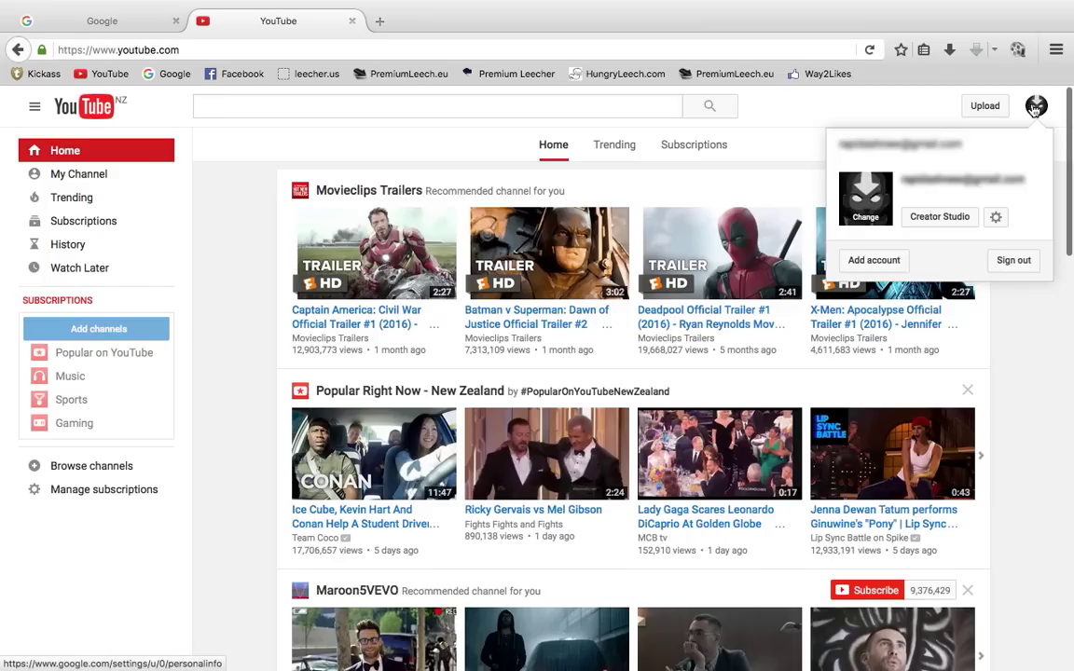
left_click(968, 222)
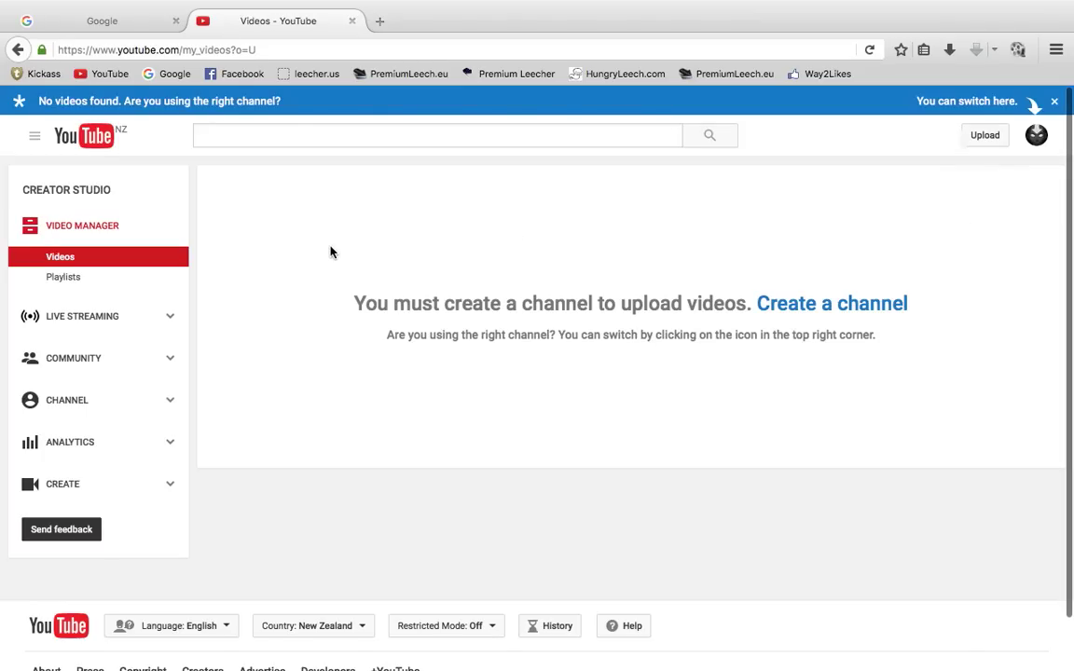
left_click(116, 400)
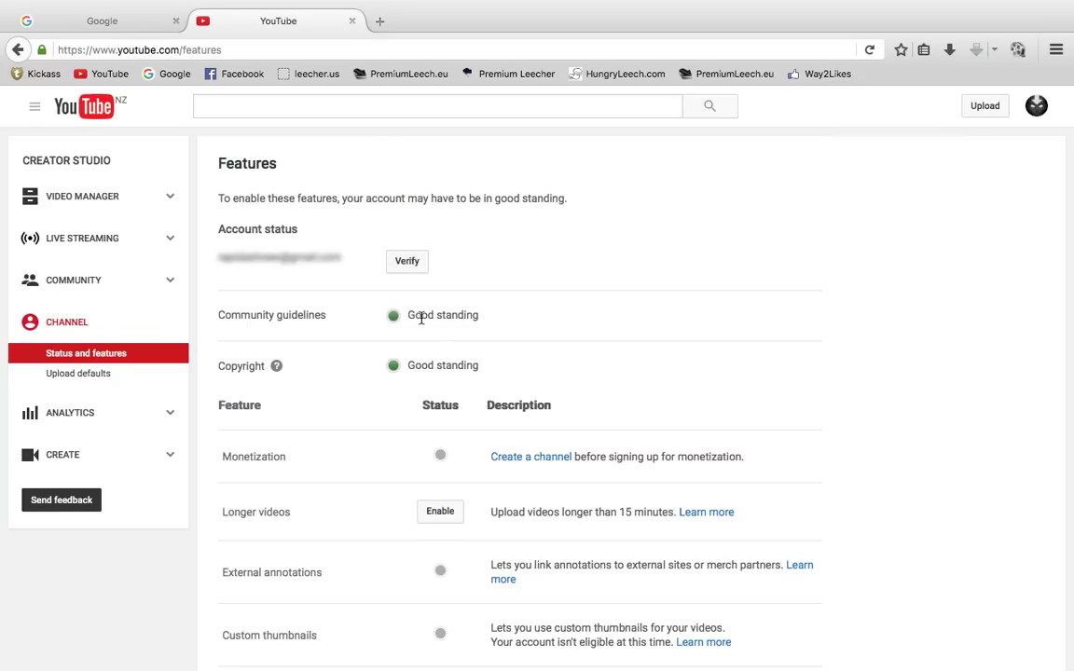
- Start phone verification for United States with automated voice-call delivery, then go back to Google
left_click(408, 267)
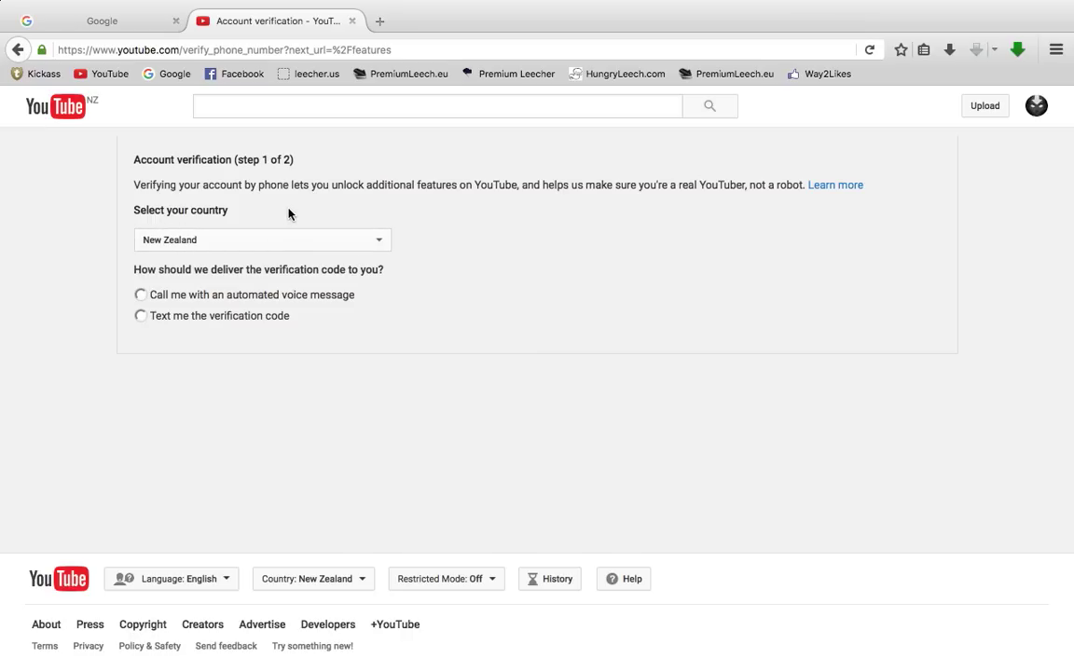
left_click(237, 239)
scroll(312, 410, "down", 10)
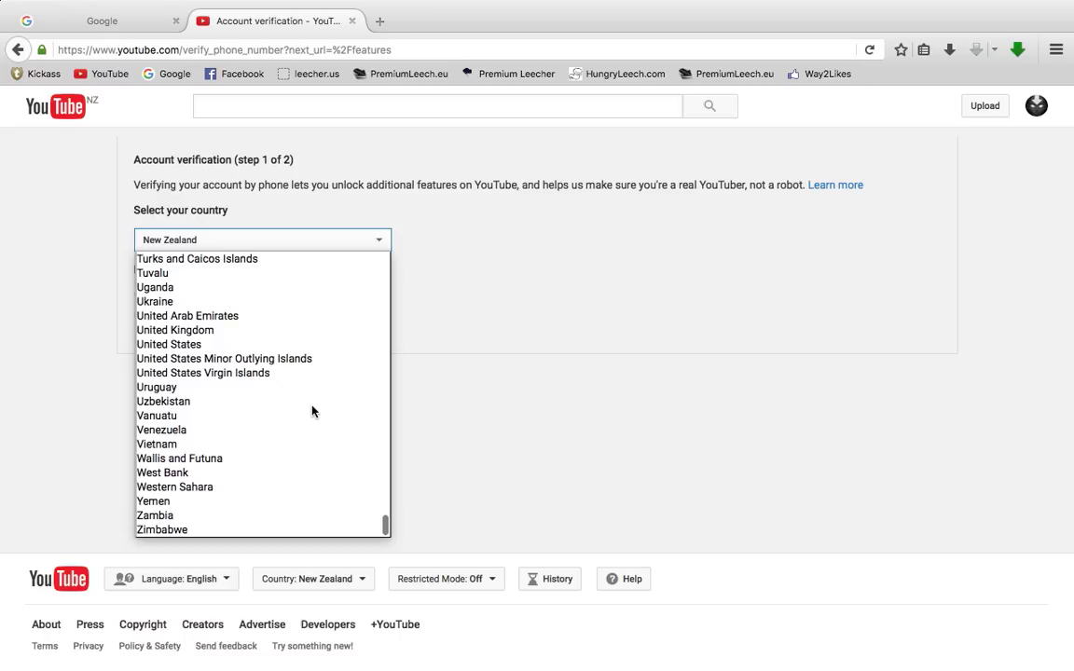
left_click(247, 345)
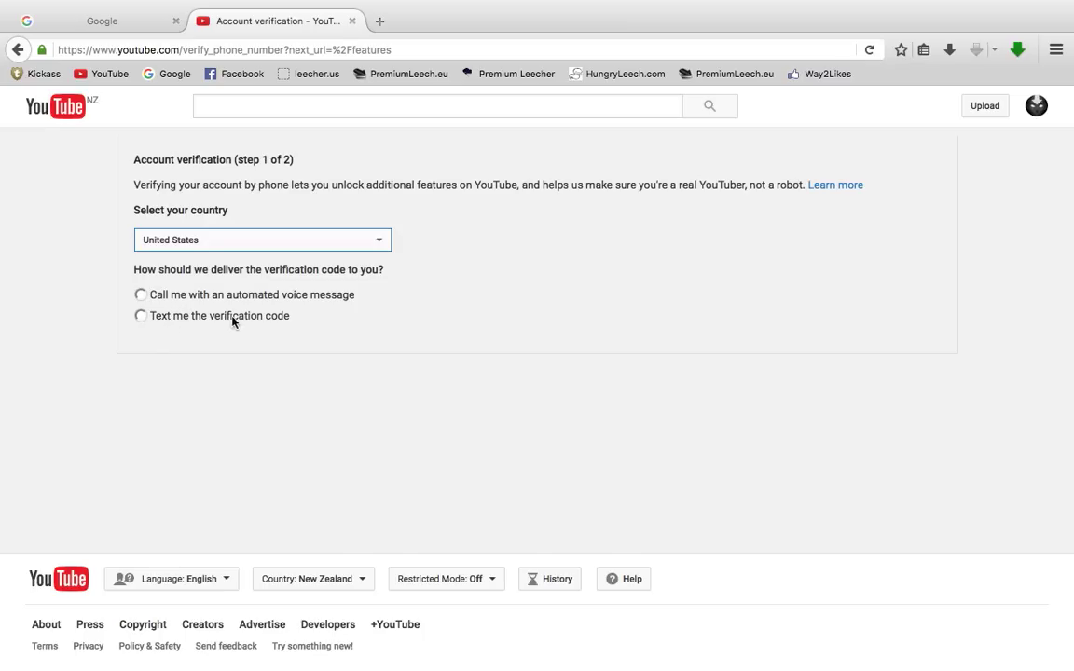
left_click(147, 296)
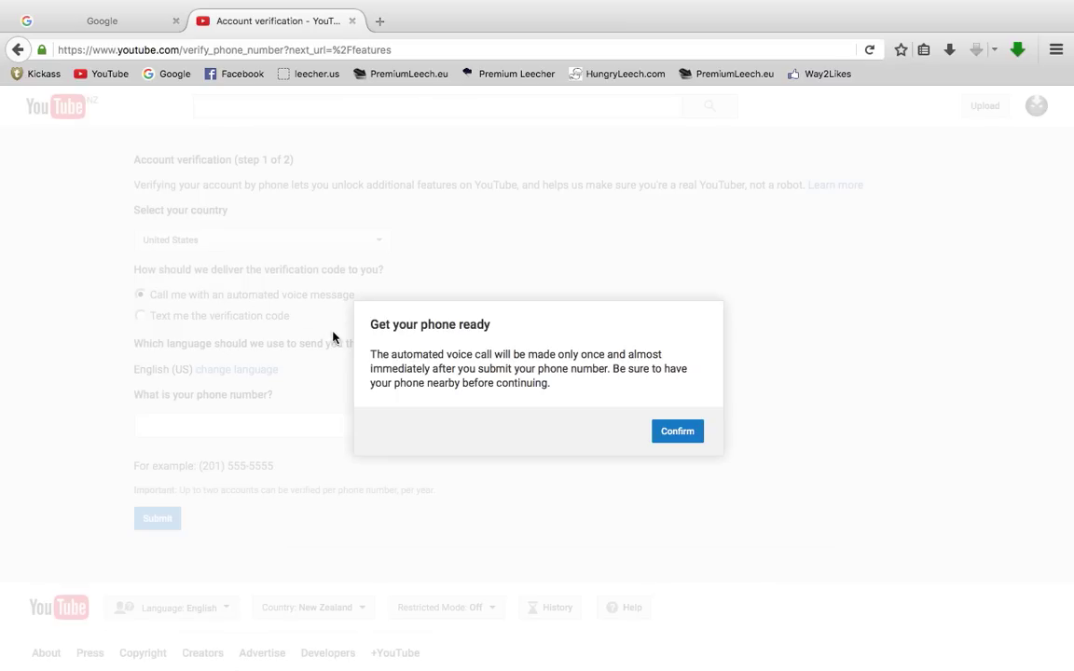
left_click(663, 430)
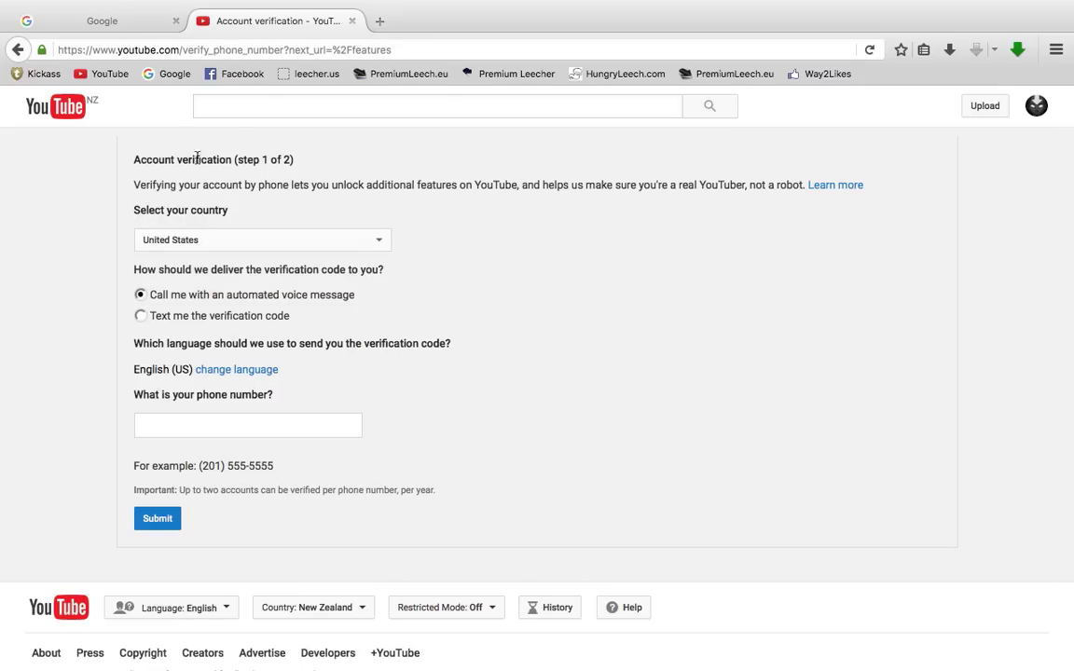
left_click(113, 21)
- Search Google for 'textnow' and open the TextNow website from the first result
left_click(366, 363)
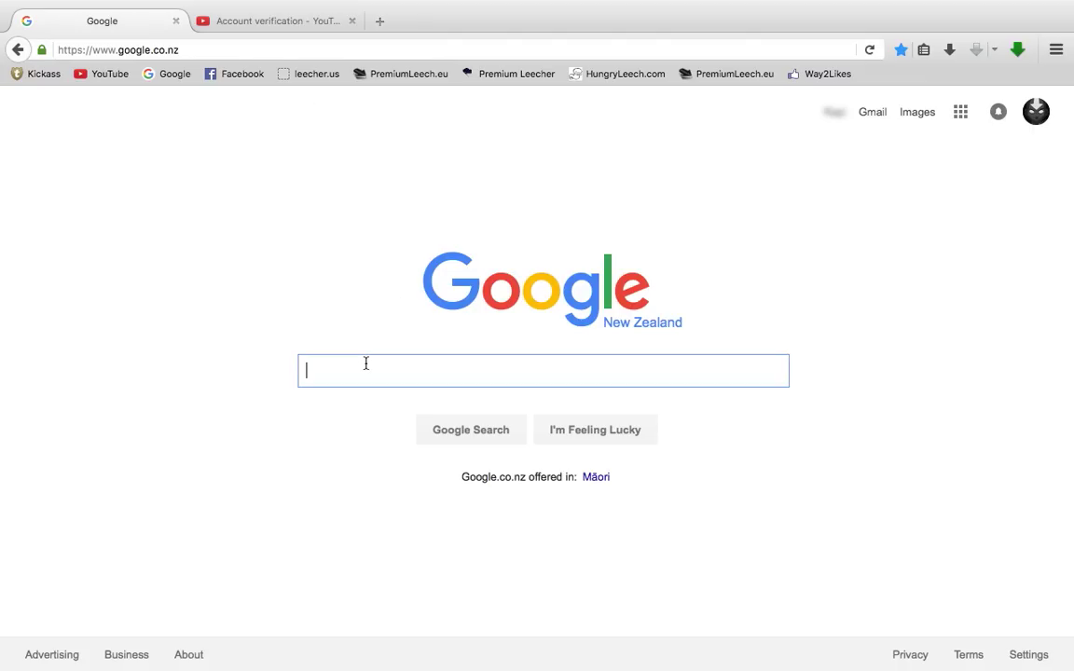
type("textnow")
key("Return")
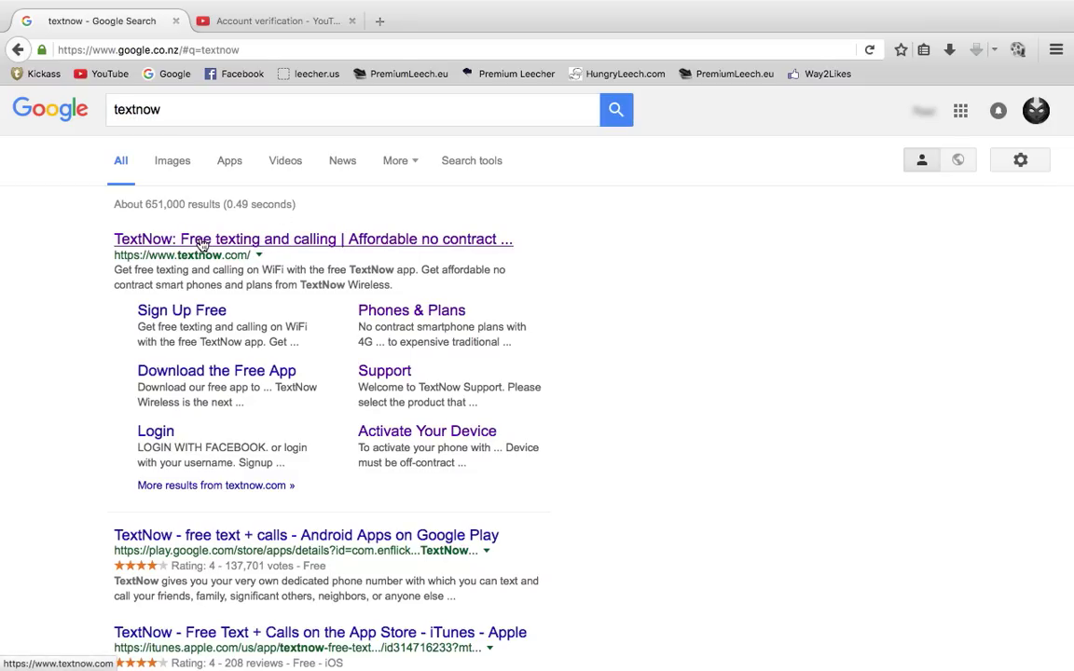
left_click(202, 243)
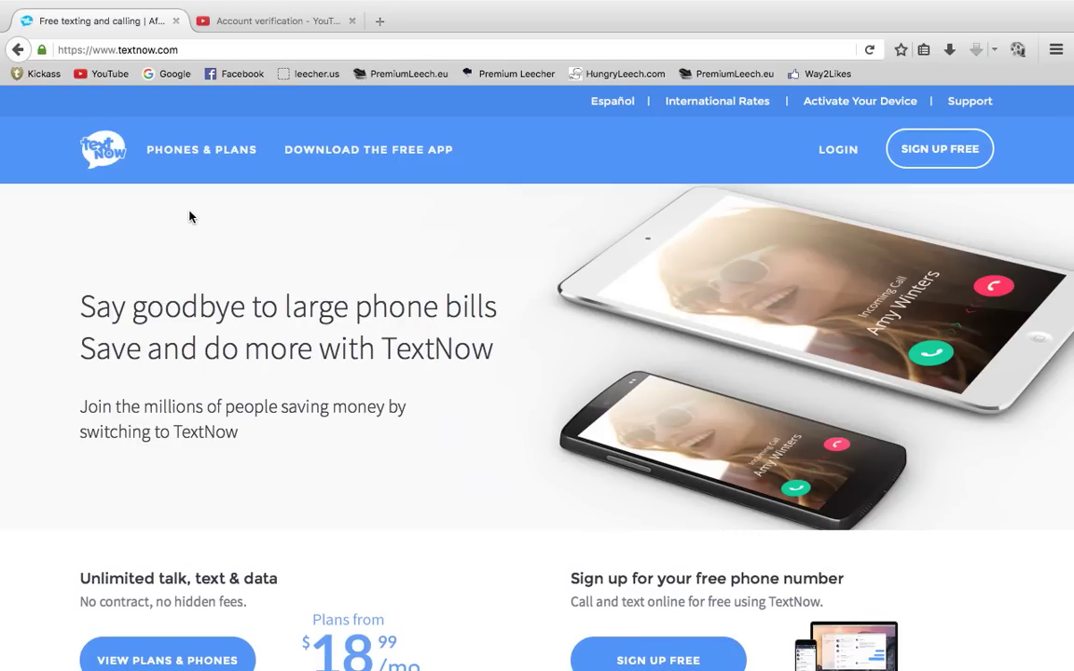
- Sign in to TextNow using the Login with Facebook option
left_click(838, 158)
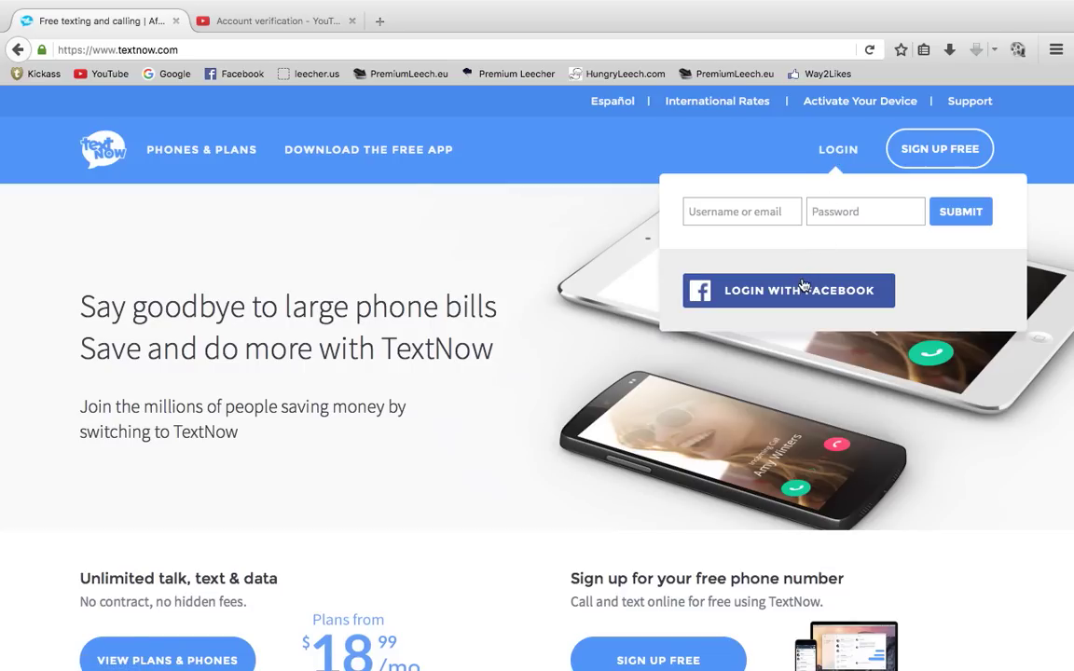
left_click(1054, 122)
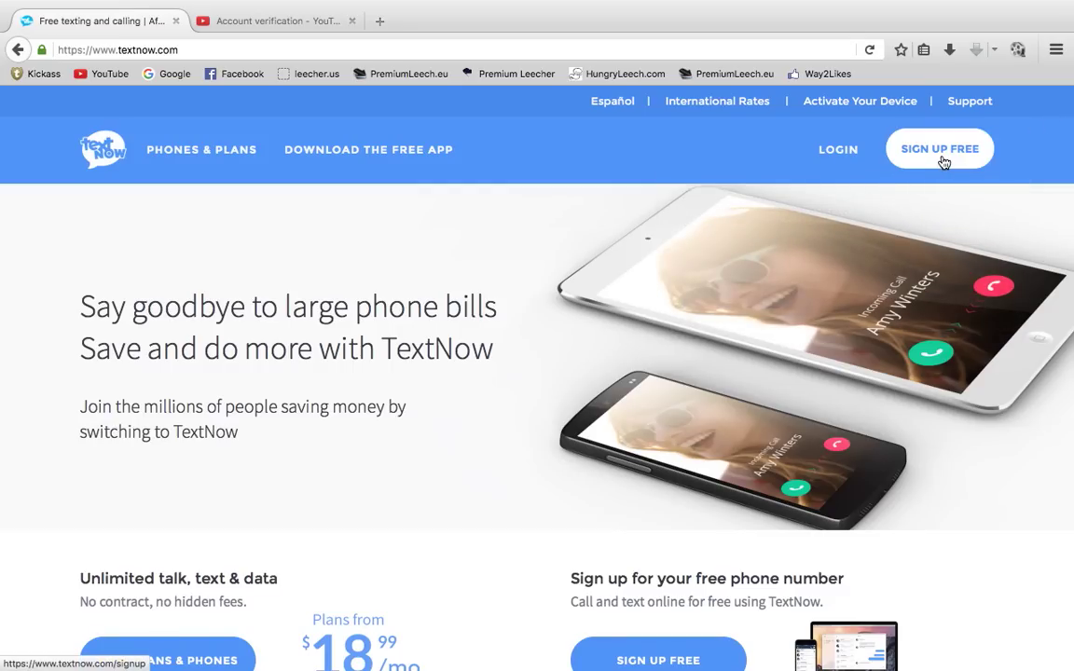
left_click(828, 149)
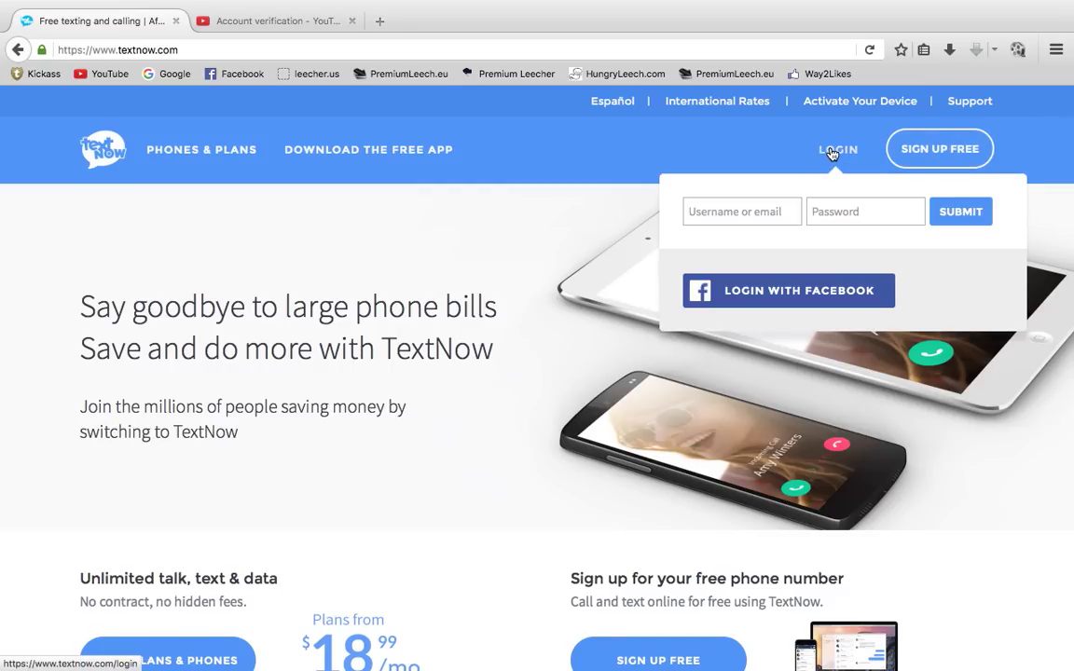
left_click(779, 295)
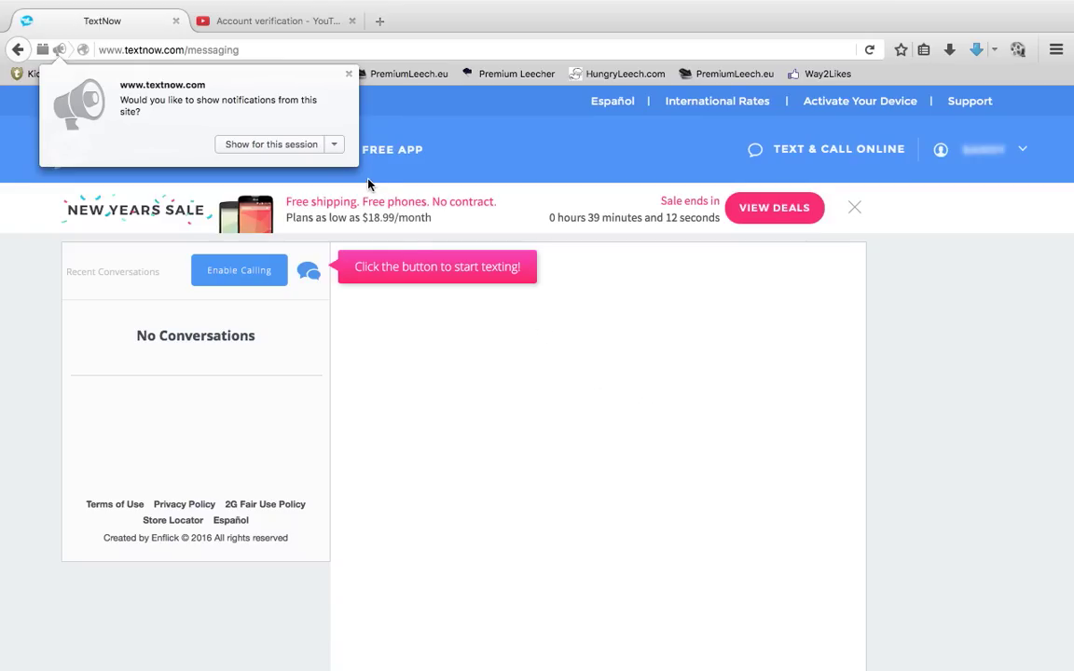
- Dismiss the notification prompt and open the TextNow My Account page
left_click(348, 74)
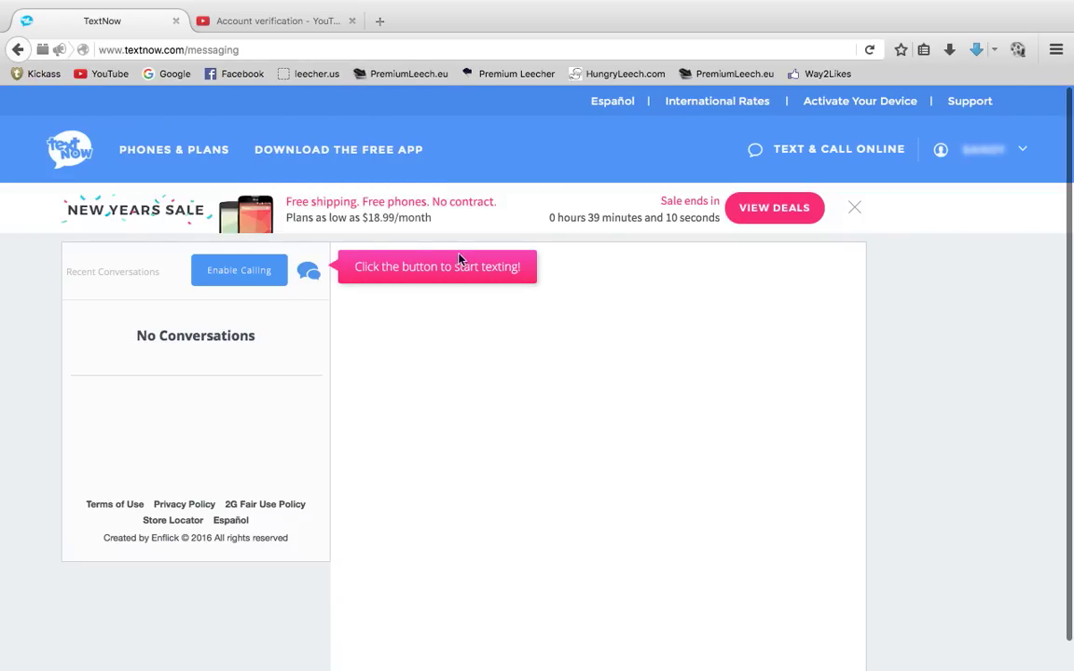
left_click(990, 151)
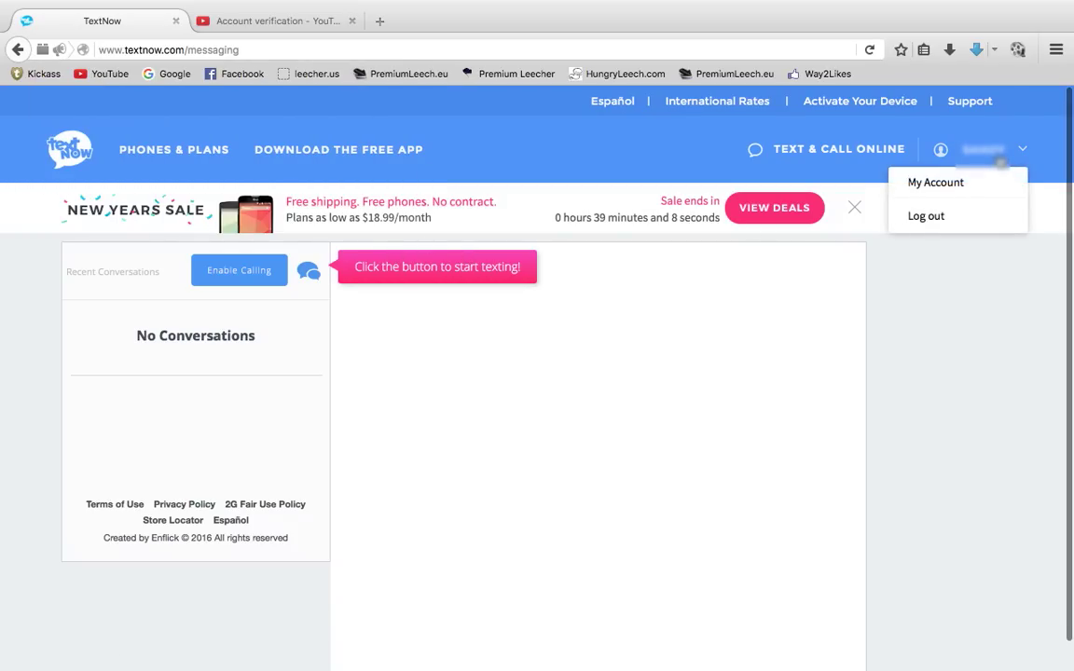
left_click(937, 183)
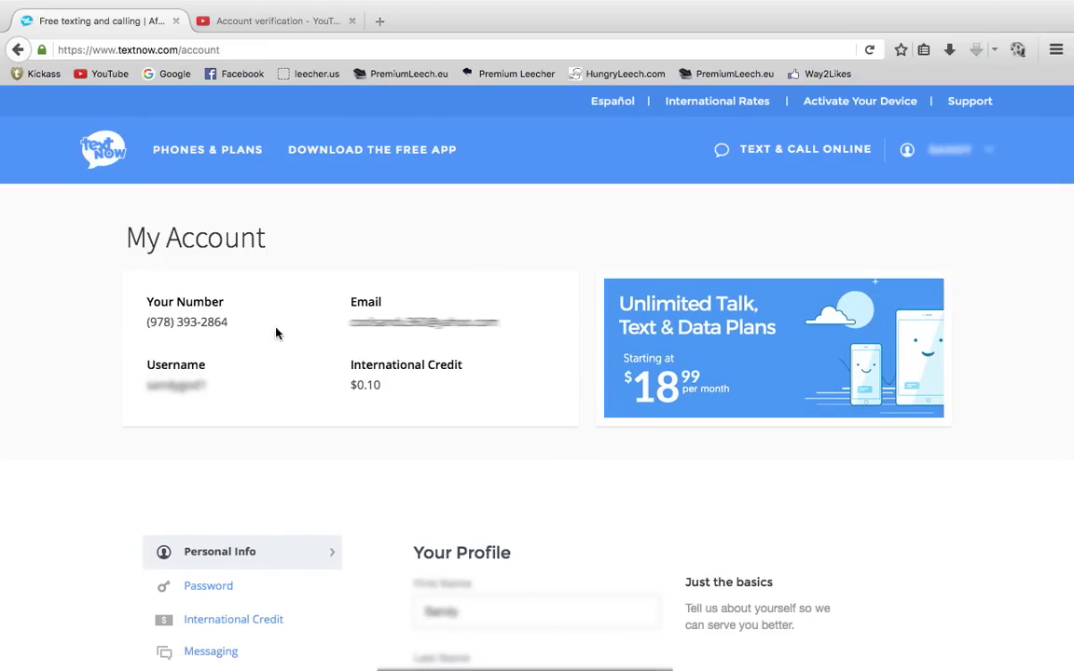
- Copy the assigned phone number shown under Your Number
left_click_drag(144, 321, 248, 320)
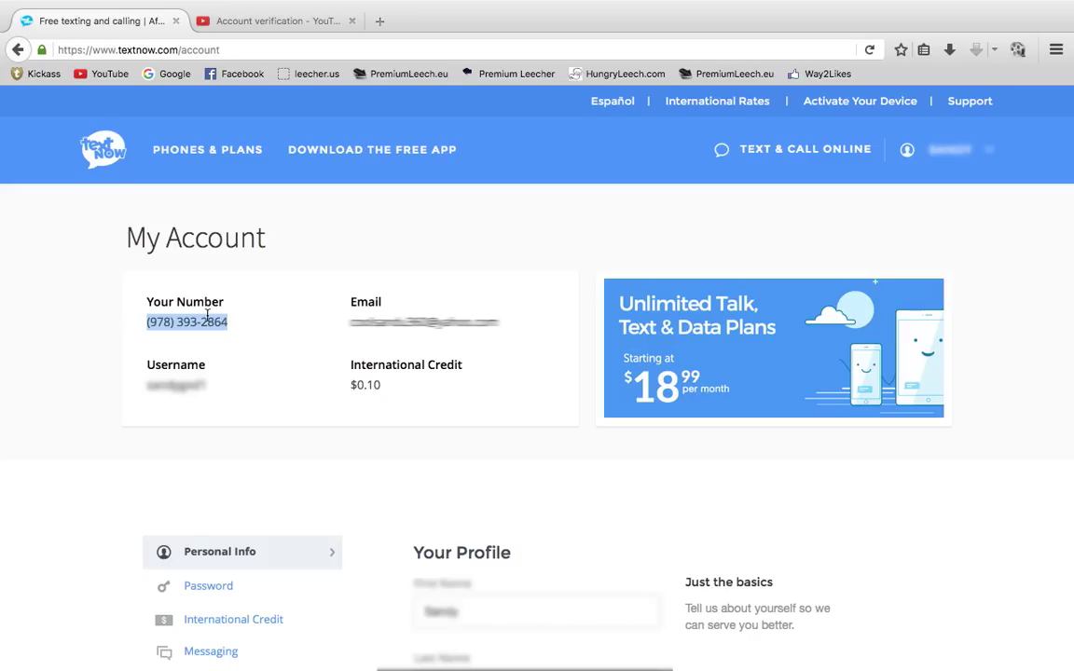
right_click(212, 313)
left_click(228, 323)
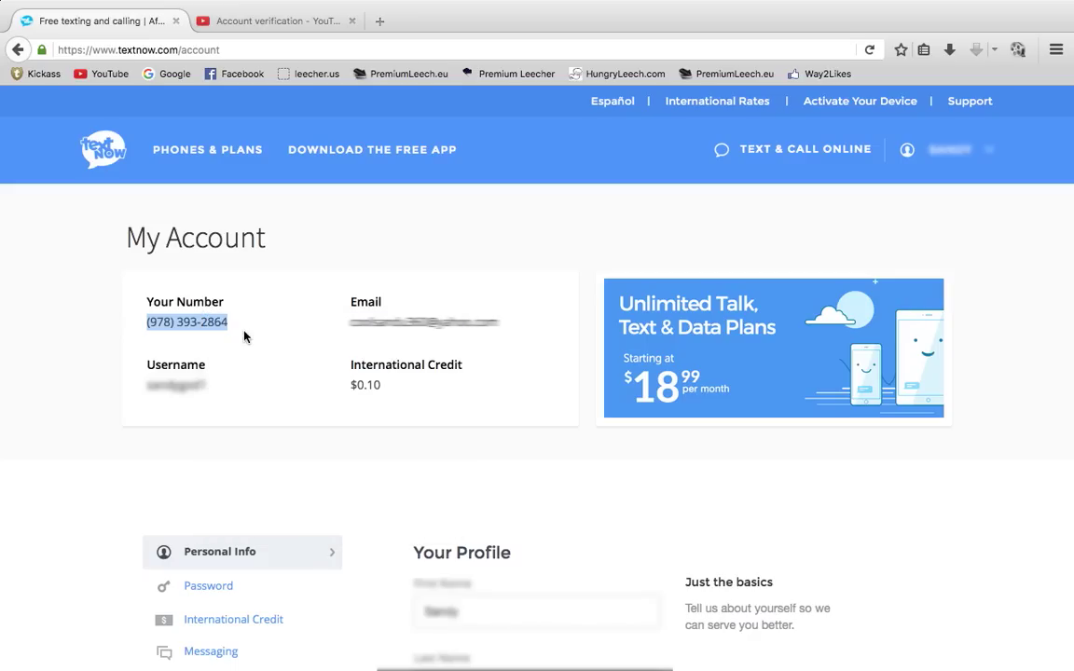
- Paste the copied TextNow number into YouTube's phone number field and submit it
left_click(233, 28)
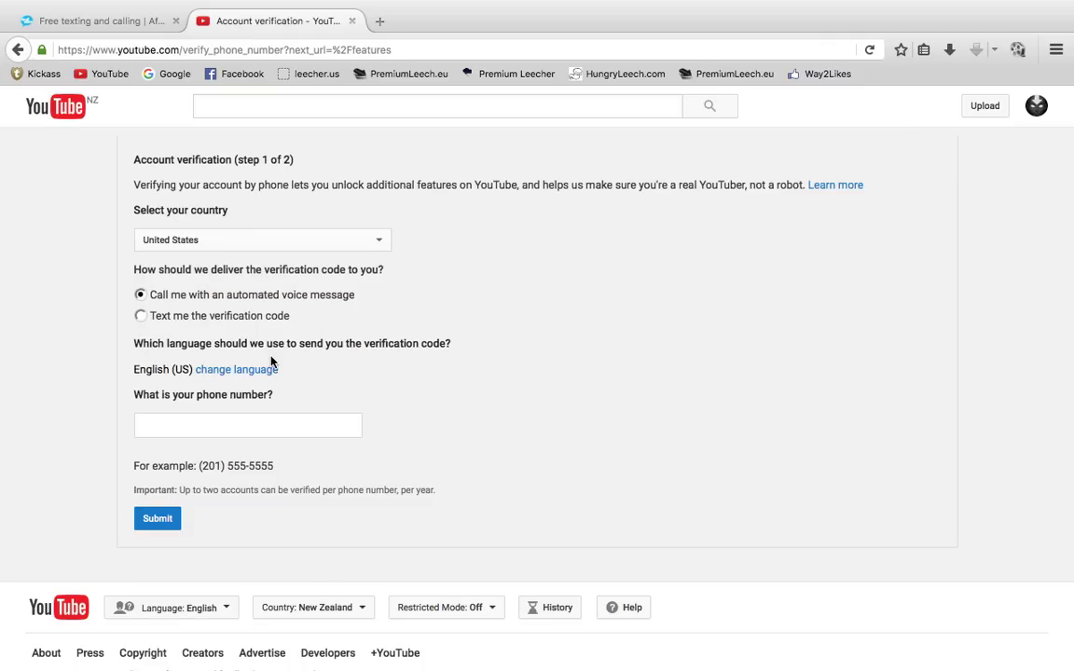
left_click(195, 425)
key("super+v")
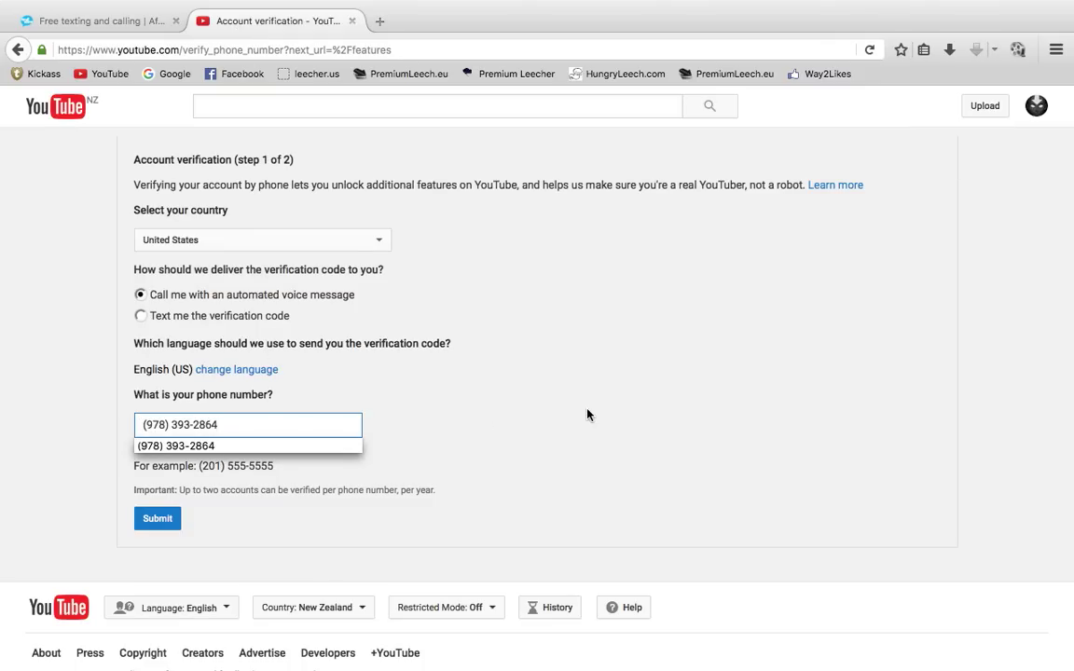
key("super+a")
left_click(323, 425)
key("super+a")
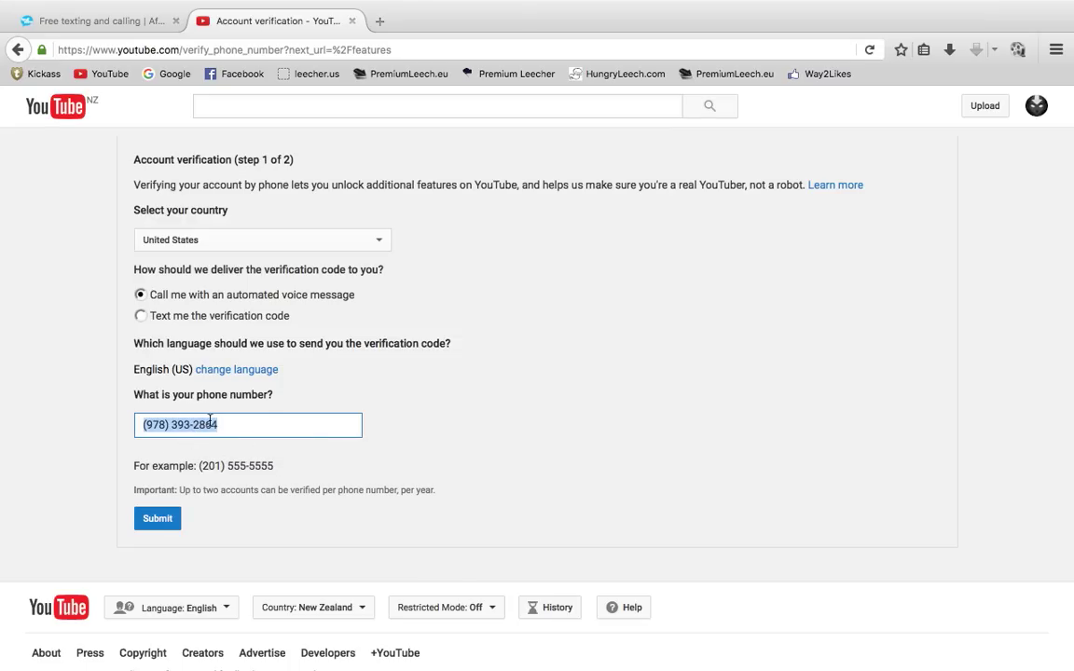
left_click(209, 424)
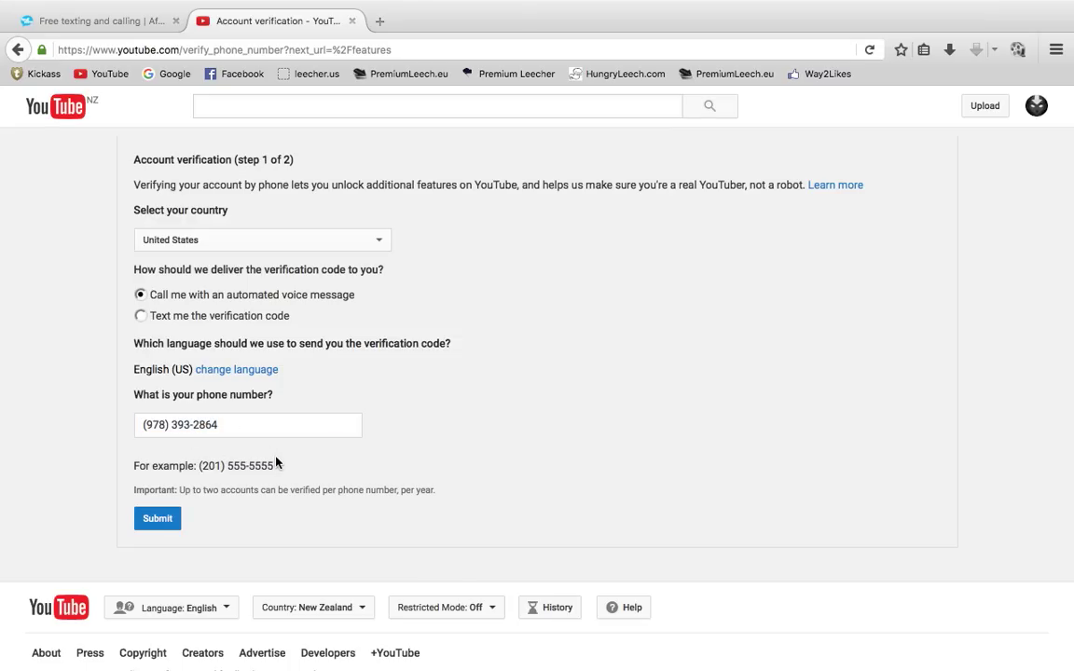
left_click(158, 520)
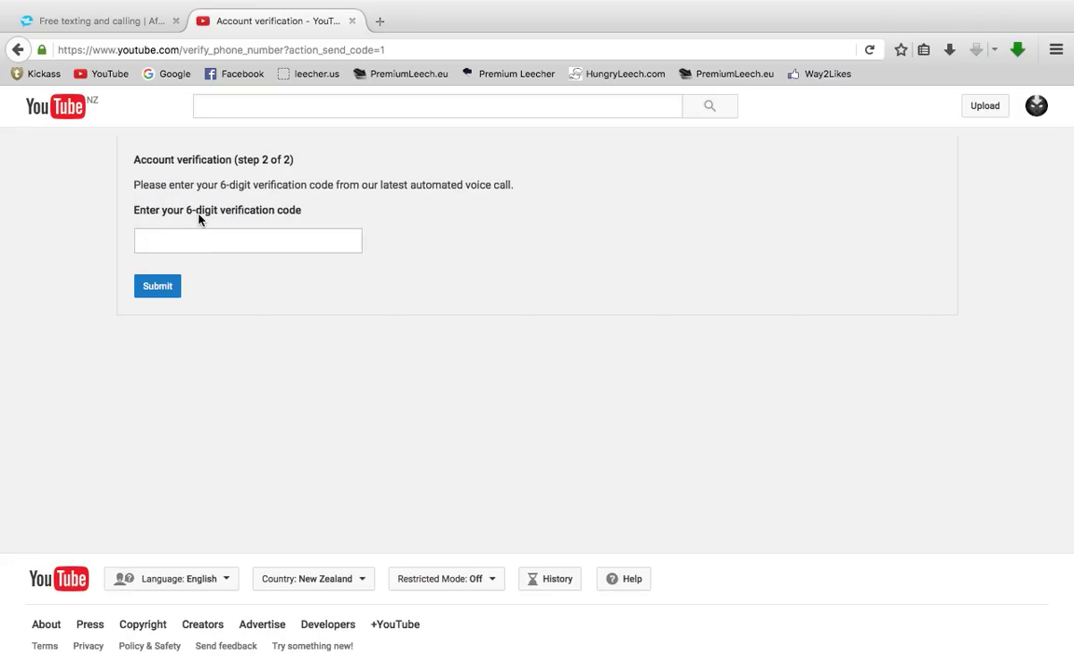
- Back on TextNow, open the TEXT & CALL ONLINE inbox listing the new voicemail
left_click(128, 29)
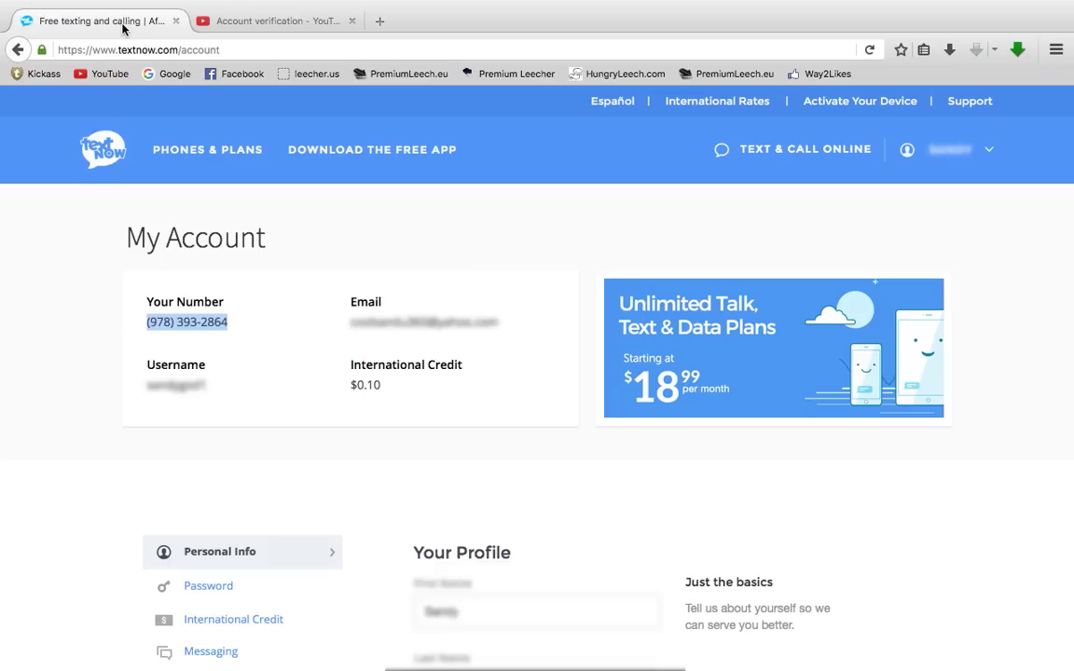
left_click(317, 250)
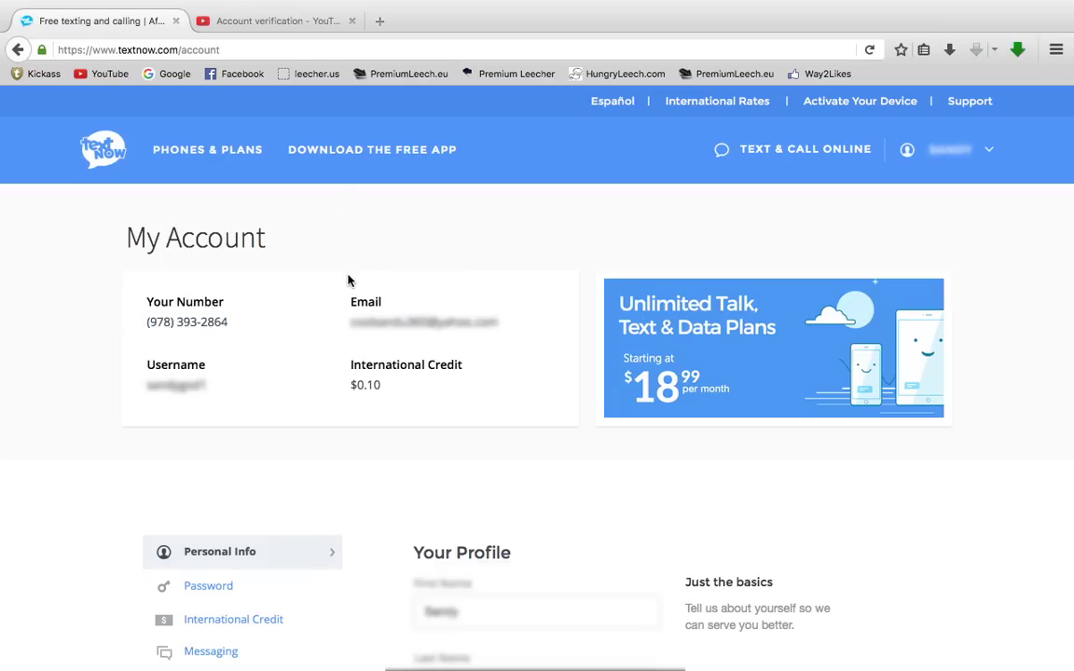
left_click(802, 152)
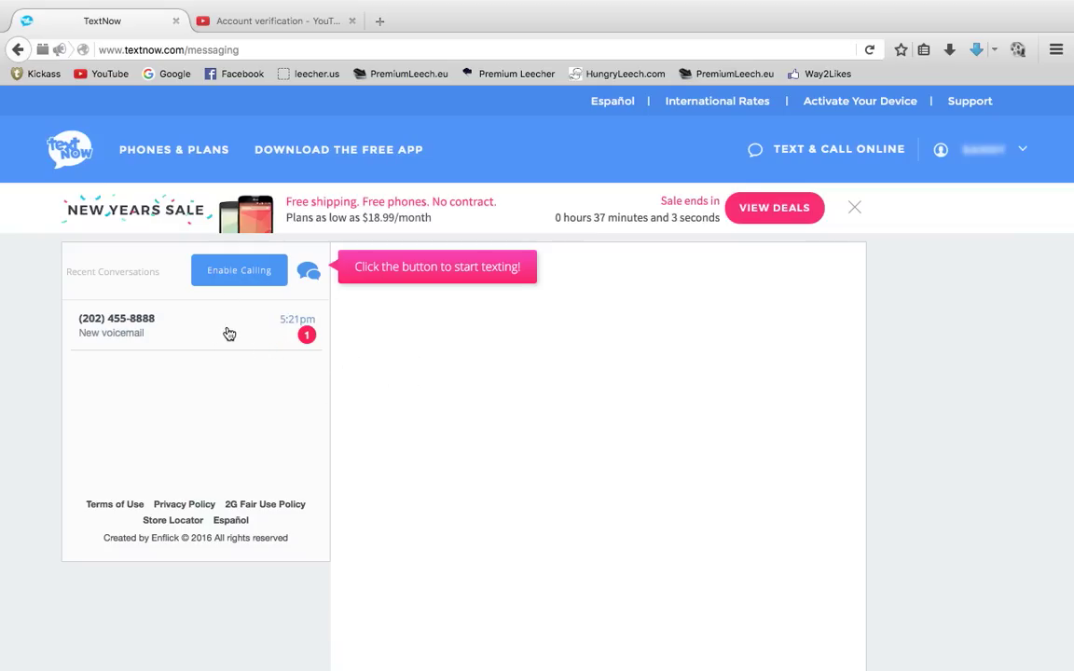
- Open the voicemail conversation and play the 5:21 PM voicemail until the code is heard
left_click(202, 339)
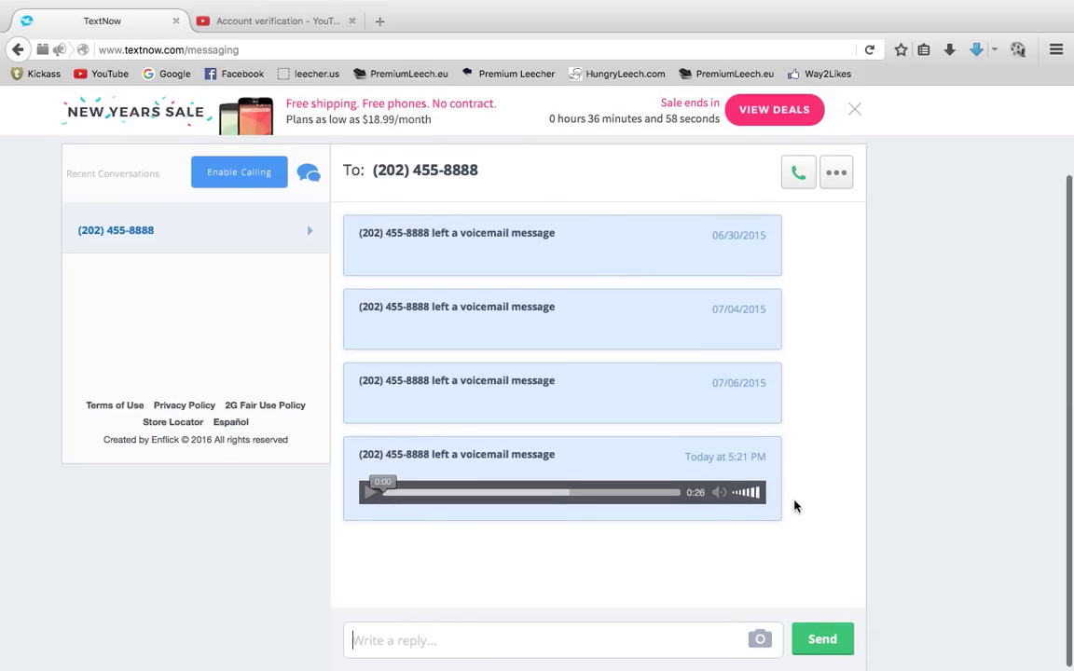
left_click_drag(686, 461, 360, 454)
left_click(505, 411)
left_click(369, 495)
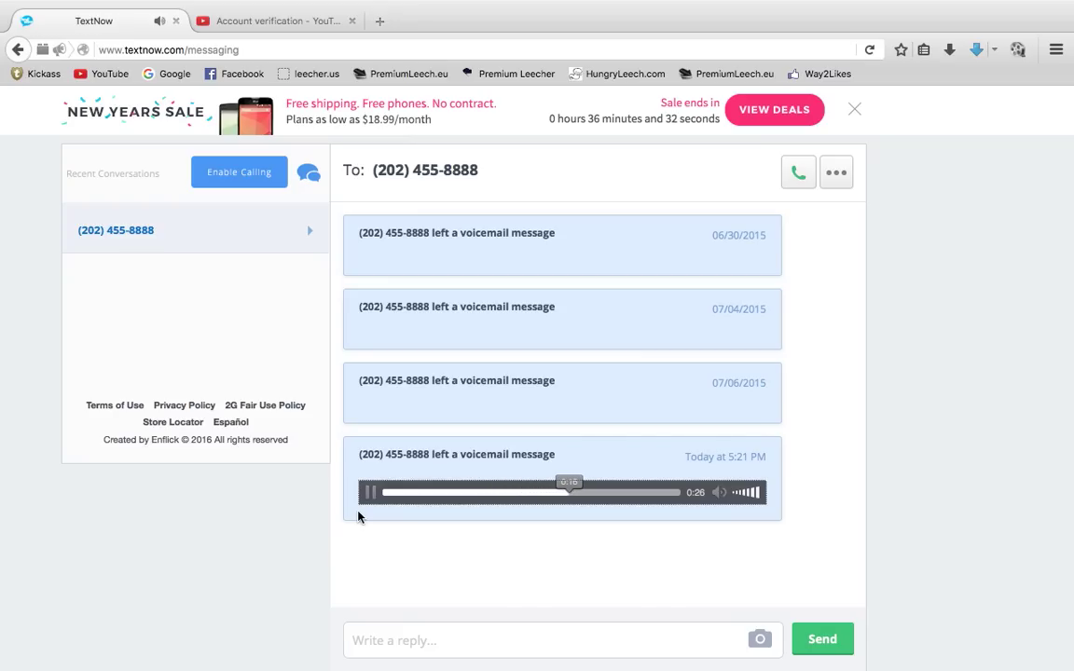
left_click(370, 497)
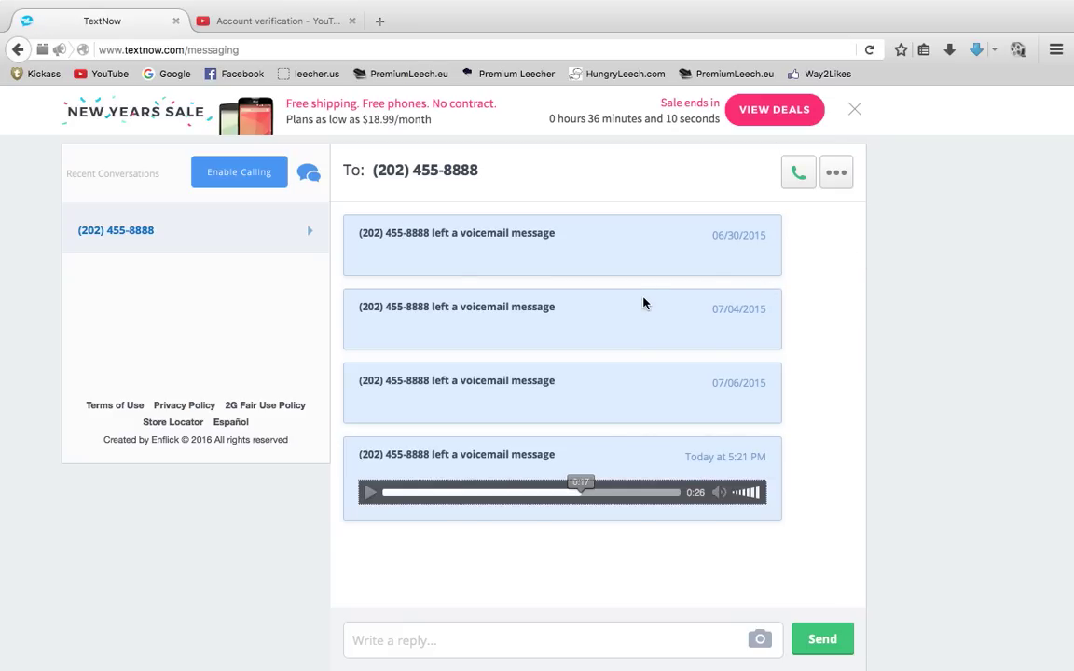
scroll(644, 303, "up", 2)
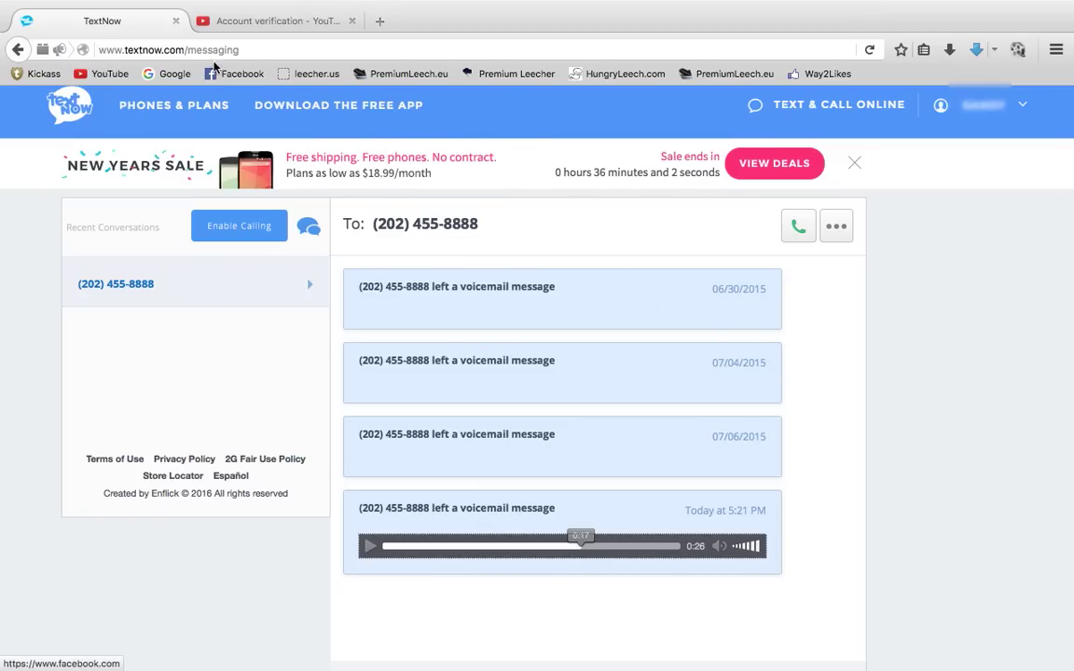
- Enter the 6-digit code from the voicemail on YouTube, submit it, and continue
left_click(223, 30)
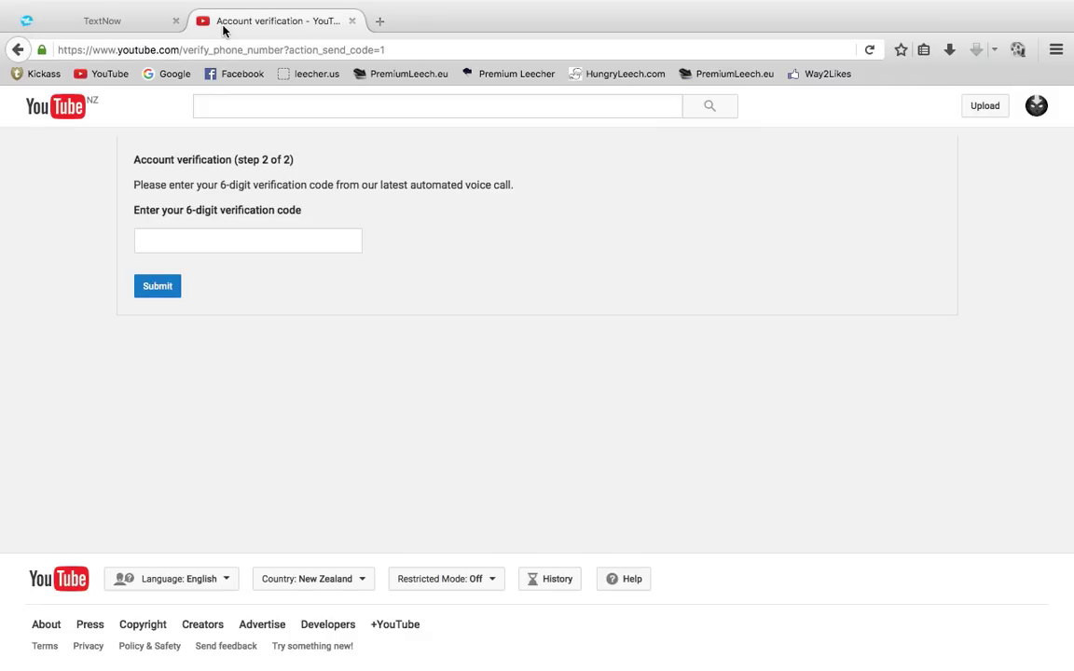
left_click(201, 245)
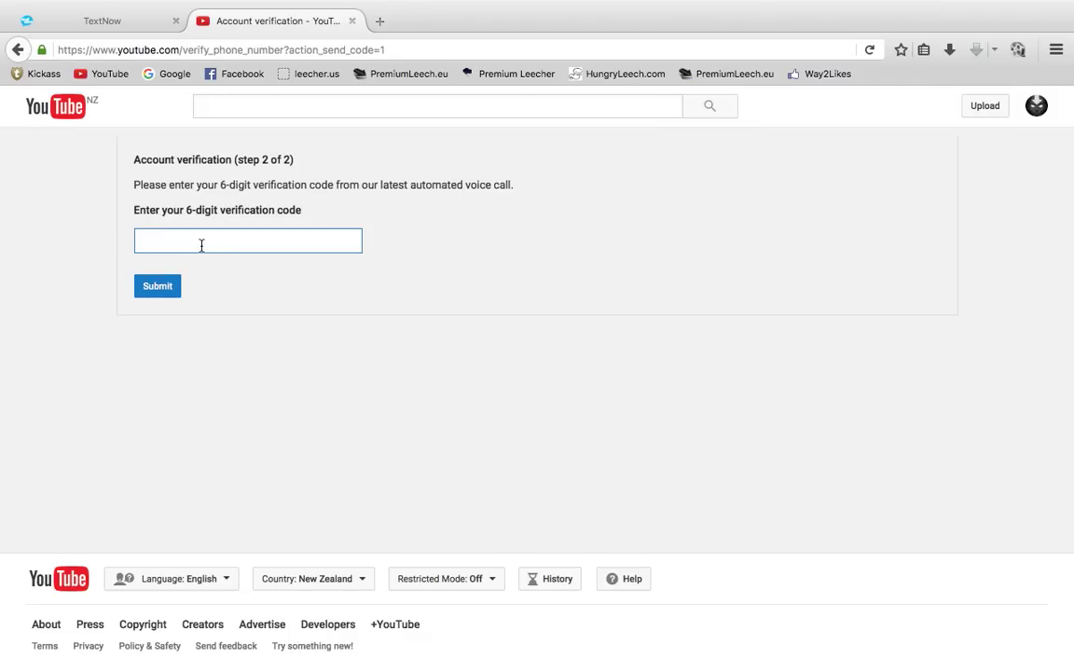
left_click(158, 289)
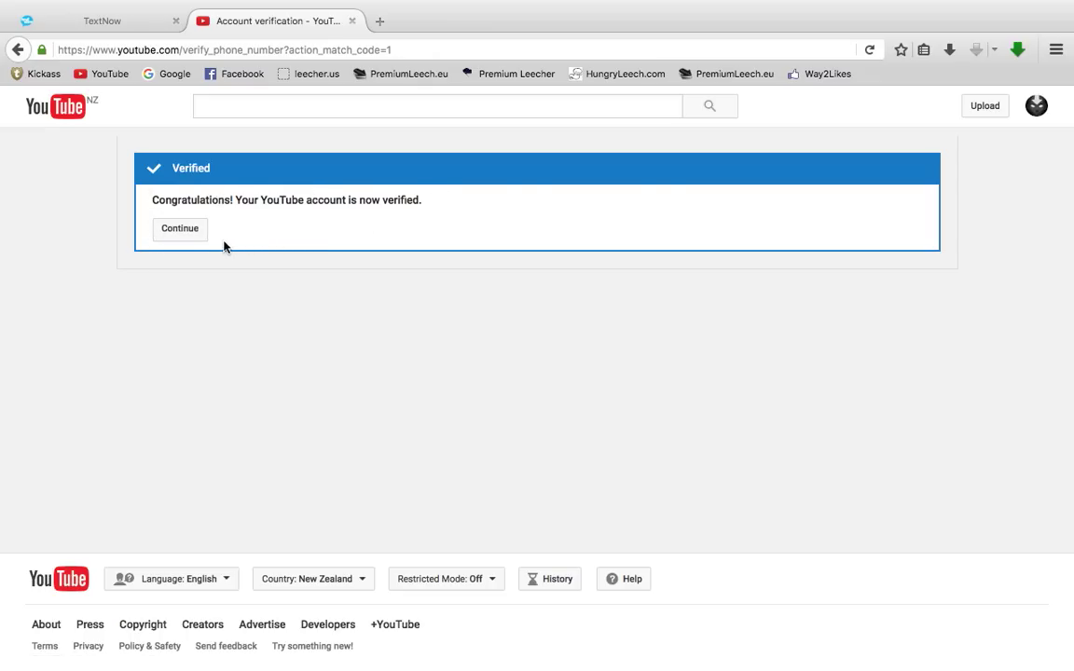
left_click(180, 229)
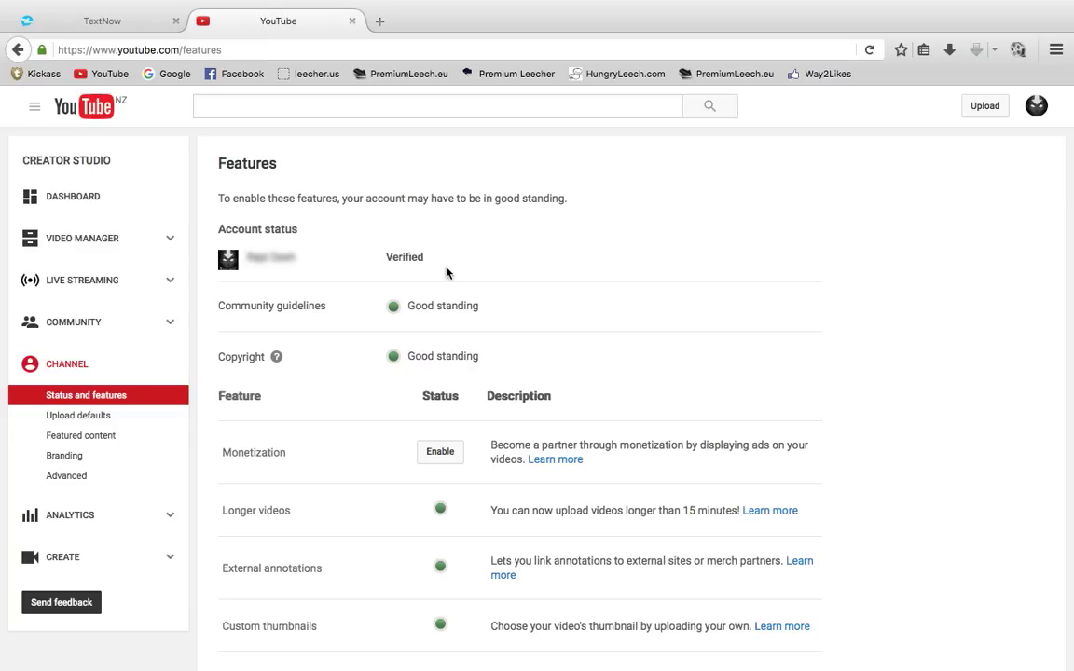
- Glance at the TextNow voicemail, then return to YouTube's Features page showing Verified
left_click(79, 20)
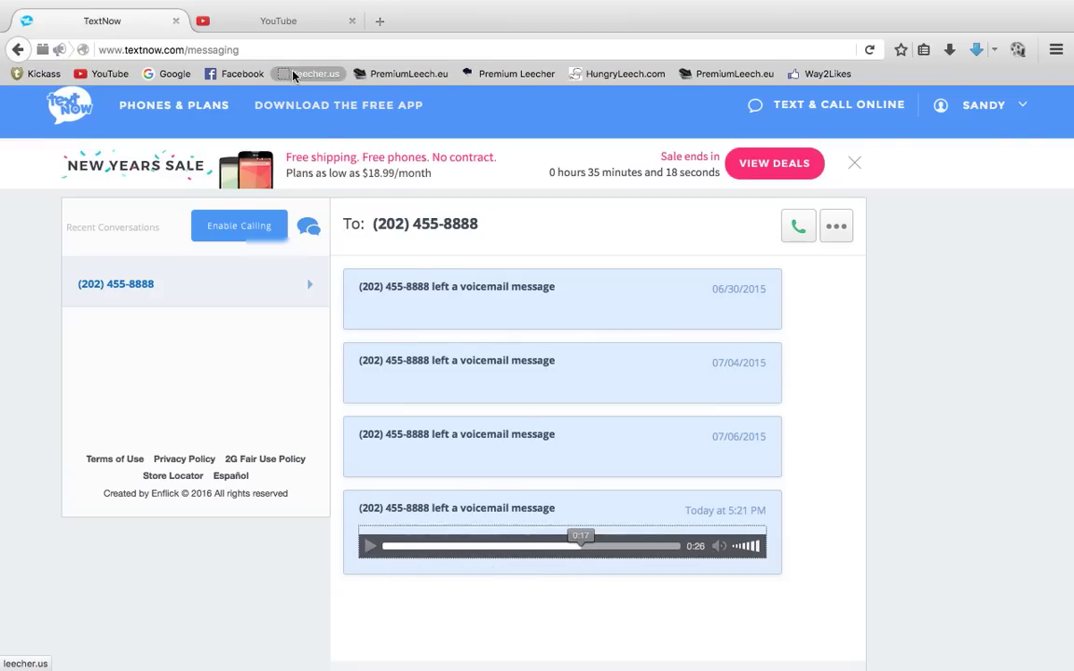
left_click(264, 23)
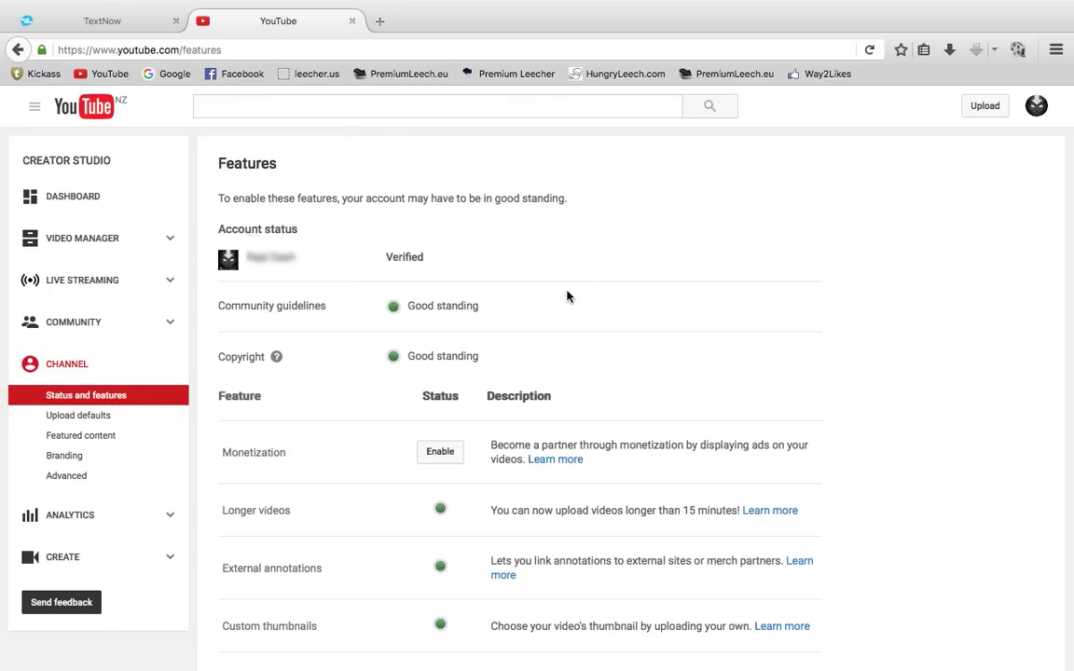